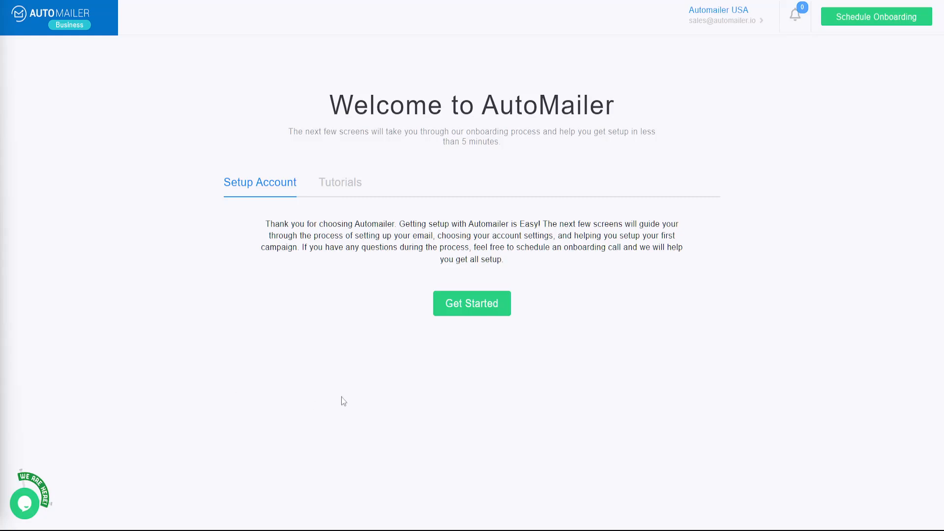
Start the account setup, choose to connect an email account through SMTP, and enter the sender's name as the From Name.
{"action": "left_click", "coordinate": [472, 307]}
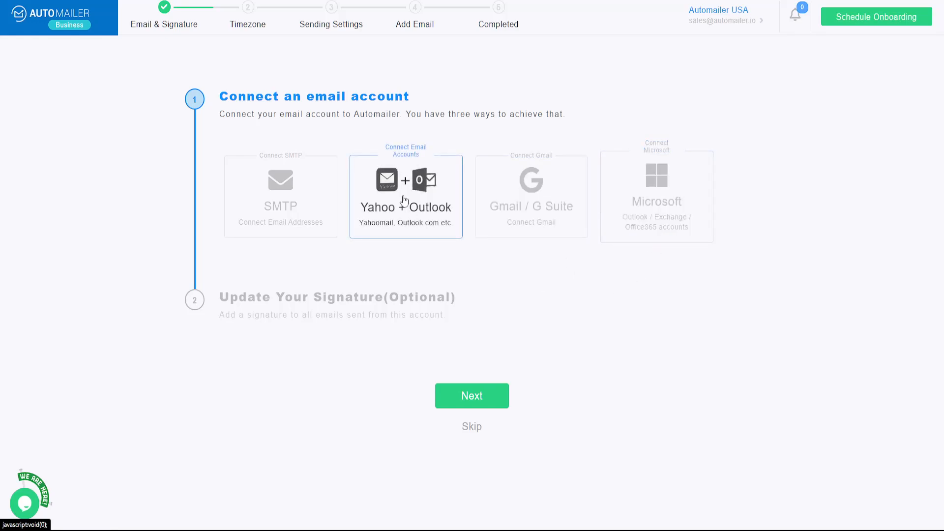
{"action": "left_click", "coordinate": [255, 217]}
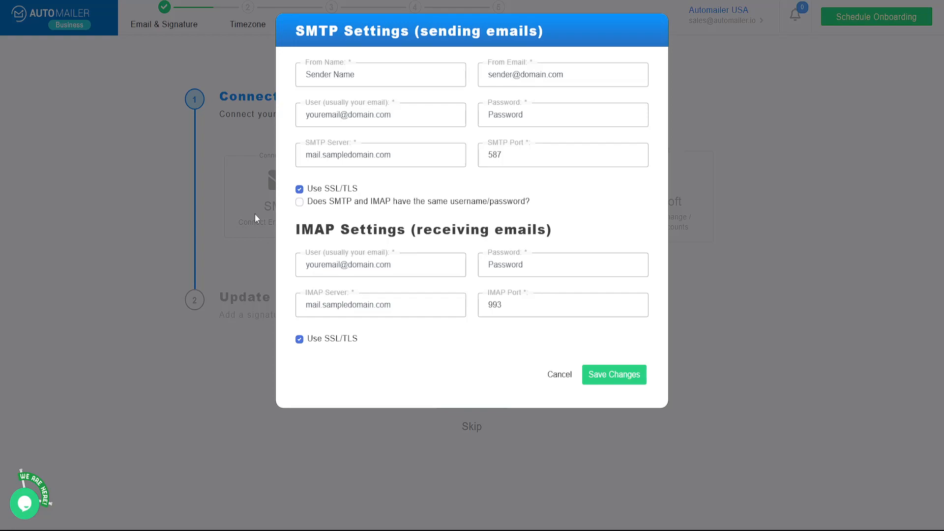
{"action": "left_click", "coordinate": [320, 75]}
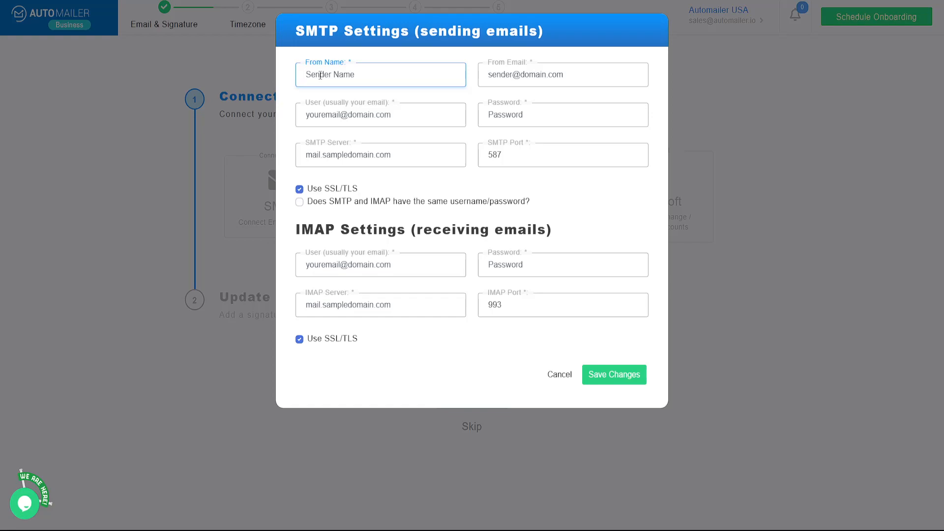
{"action": "type", "text": "D"}
{"action": "type", "text": "US"}
{"action": "key", "text": "BackSpace"}
{"action": "key", "text": "BackSpace"}
{"action": "type", "text": "avid from Automailer"}
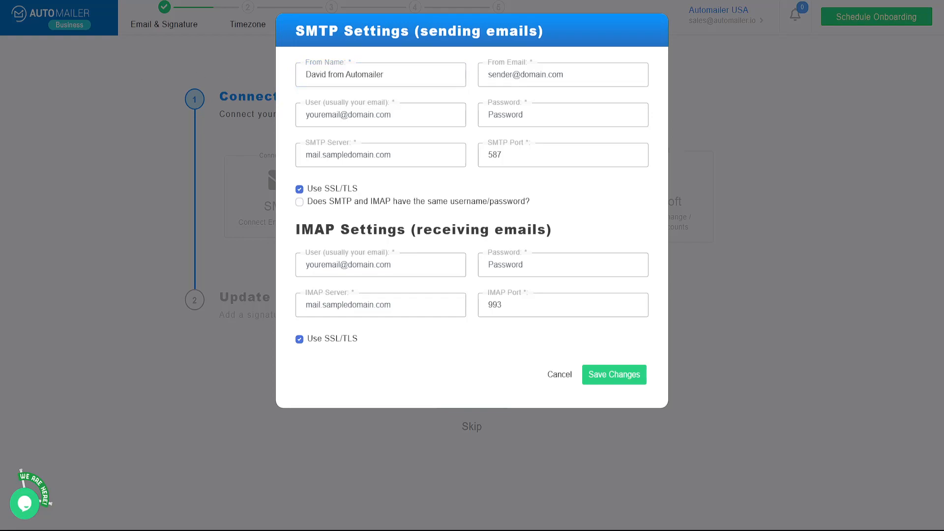
Fill in the sender's email address as both the From Email and the SMTP user.
{"action": "triple_click", "coordinate": [534, 78]}
{"action": "right_click", "coordinate": [534, 77]}
{"action": "left_click", "coordinate": [562, 155]}
{"action": "triple_click", "coordinate": [376, 115]}
{"action": "right_click", "coordinate": [377, 114]}
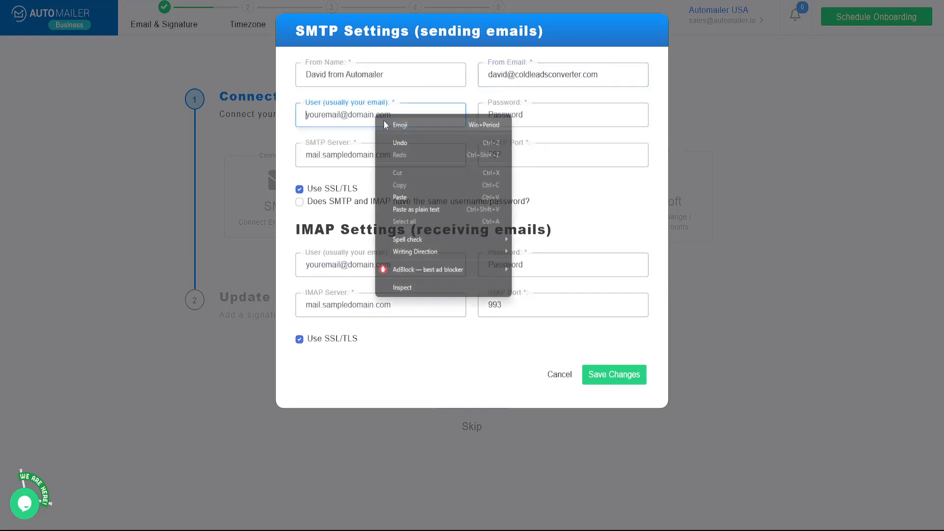
{"action": "left_click", "coordinate": [405, 196]}
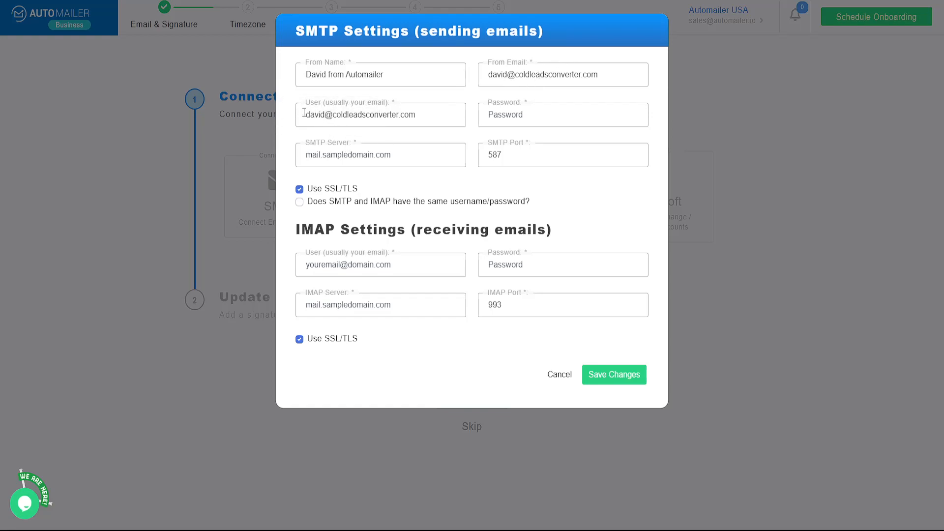
Enter the SMTP account password and apply the same username and password to IMAP.
{"action": "left_click_drag", "start_coordinate": [304, 113], "coordinate": [437, 120]}
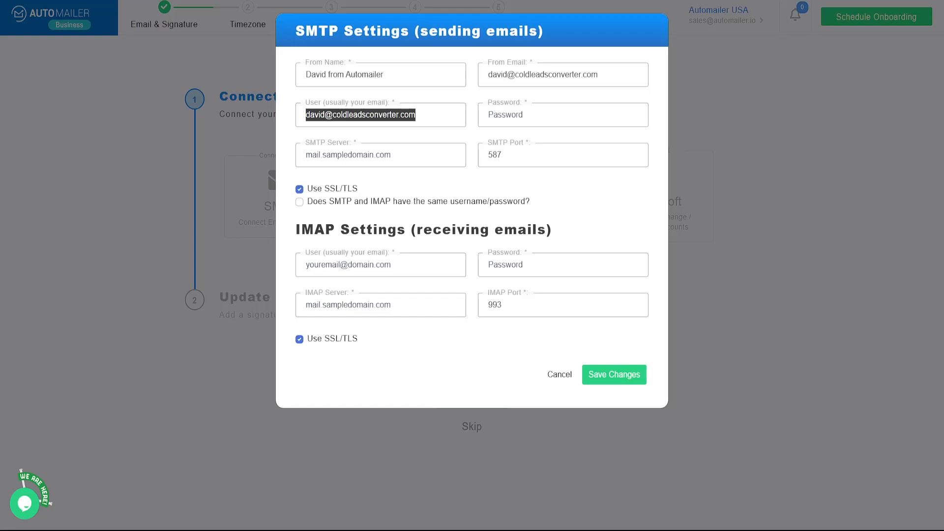
{"action": "right_click", "coordinate": [544, 112]}
{"action": "left_click", "coordinate": [576, 201]}
{"action": "left_click", "coordinate": [471, 187]}
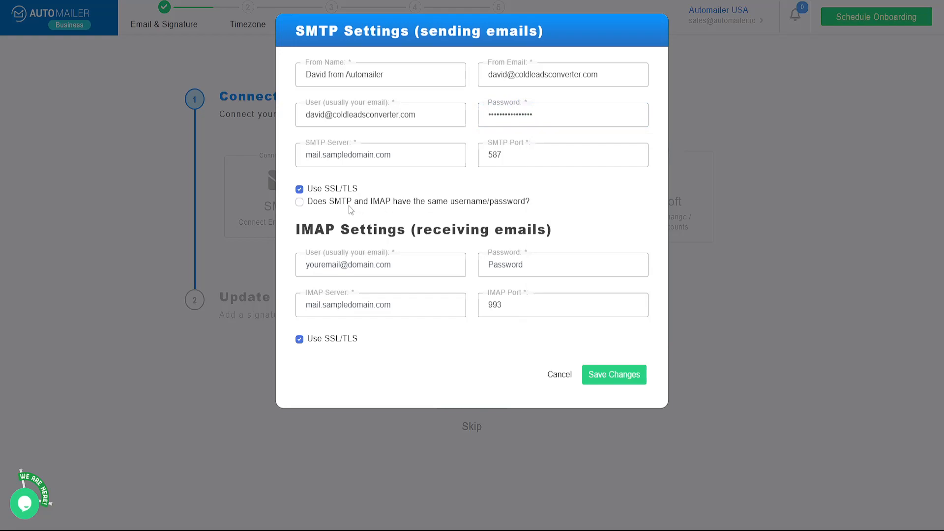
{"action": "left_click", "coordinate": [300, 202]}
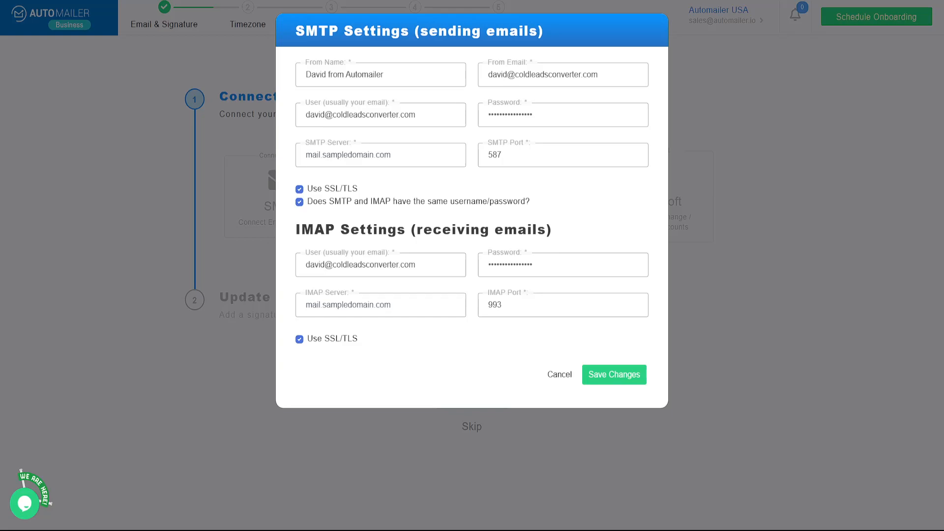
Set the SMTP server to mail.privateemail.com and the SMTP port to 465.
{"action": "right_click", "coordinate": [344, 152]}
{"action": "left_click", "coordinate": [376, 234]}
{"action": "double_click", "coordinate": [523, 158]}
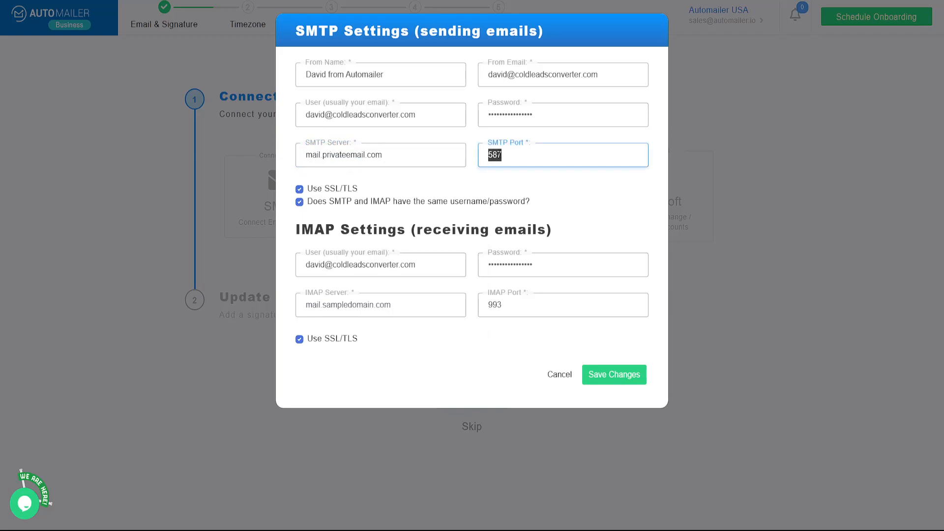
{"action": "right_click", "coordinate": [508, 162]}
{"action": "left_click", "coordinate": [522, 206]}
{"action": "left_click", "coordinate": [482, 186]}
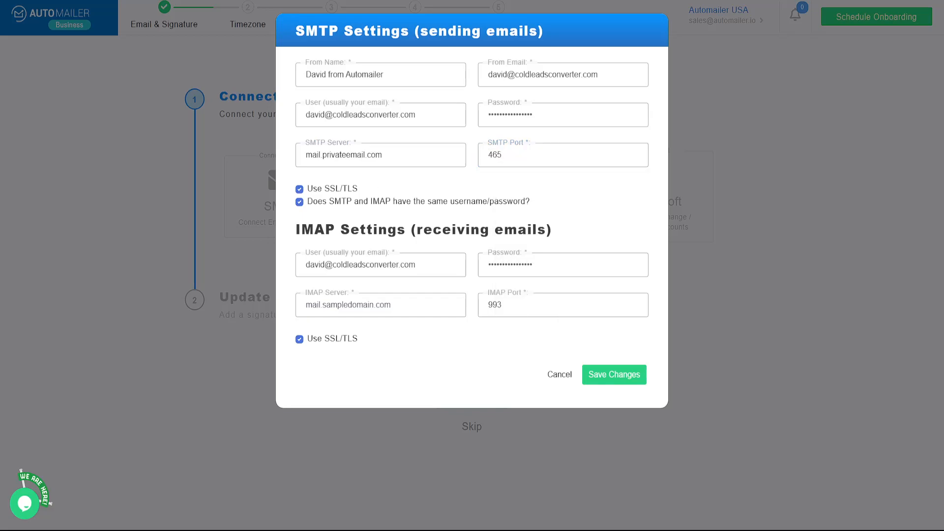
Set the IMAP server to mail.privateemail.com and the IMAP port to 993.
{"action": "left_click", "coordinate": [379, 307]}
{"action": "right_click", "coordinate": [391, 305]}
{"action": "left_click", "coordinate": [426, 387]}
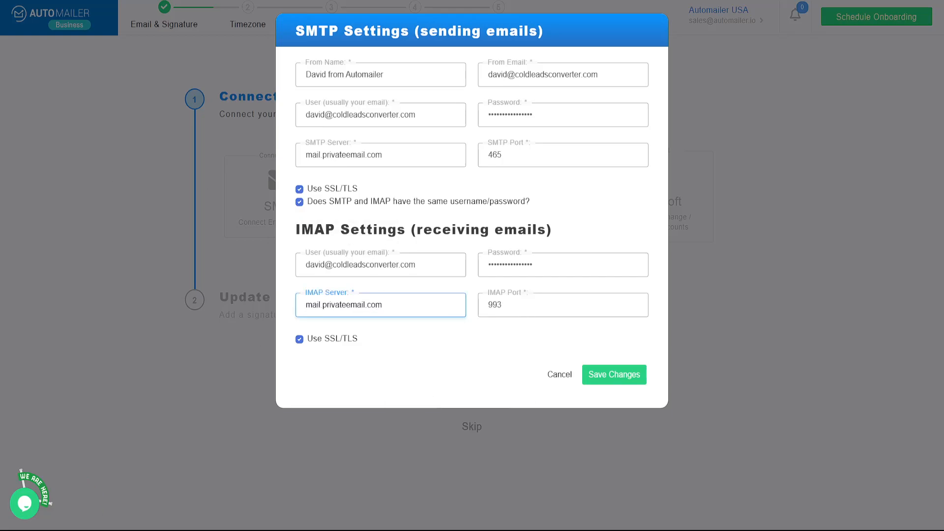
{"action": "left_click", "coordinate": [426, 364]}
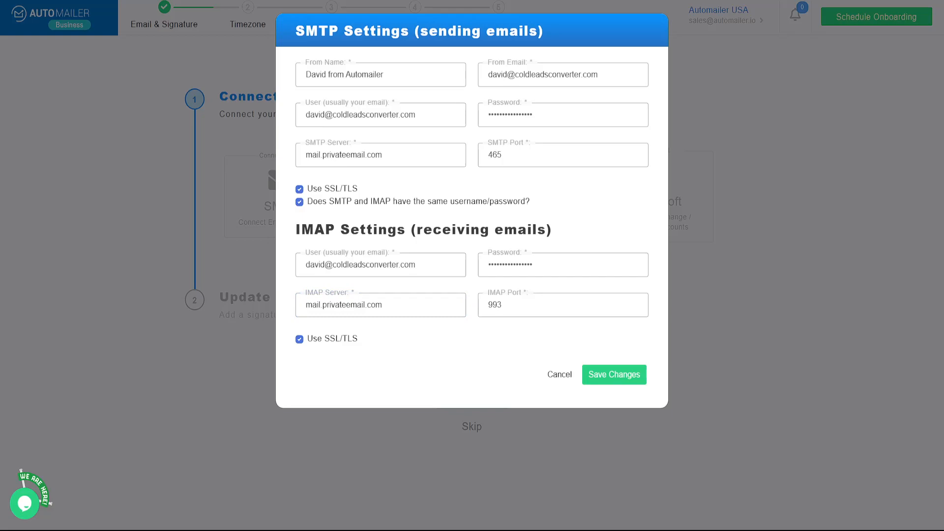
{"action": "right_click", "coordinate": [497, 304]}
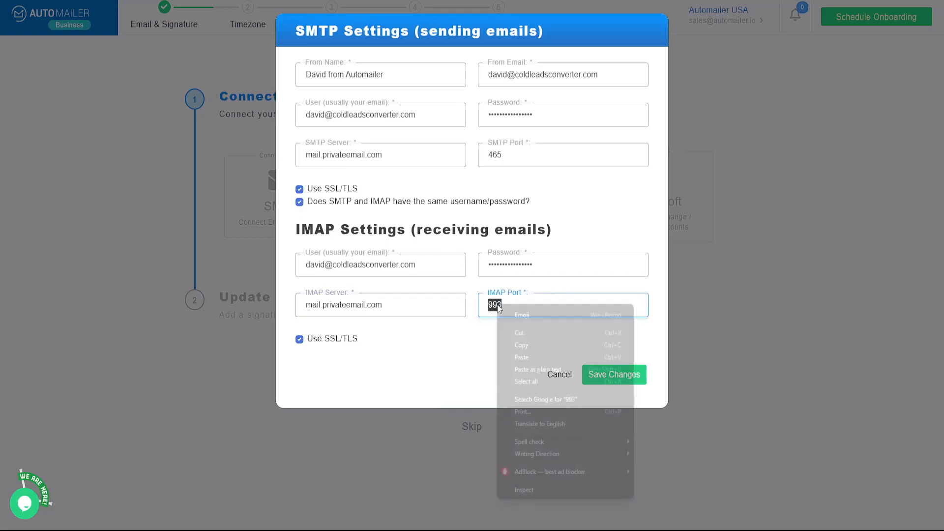
{"action": "left_click", "coordinate": [534, 356]}
{"action": "left_click", "coordinate": [418, 286]}
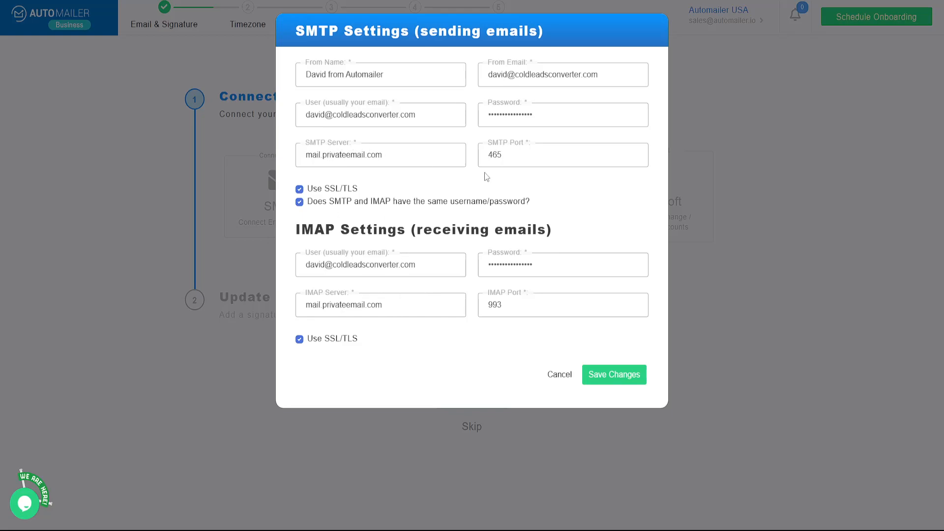
Review the sender details, login, server and port entries in the SMTP and IMAP settings.
{"action": "left_click", "coordinate": [504, 155]}
{"action": "double_click", "coordinate": [504, 155]}
{"action": "left_click", "coordinate": [506, 181]}
{"action": "left_click_drag", "start_coordinate": [306, 305], "coordinate": [382, 305]}
{"action": "left_click", "coordinate": [436, 358]}
{"action": "double_click", "coordinate": [514, 309]}
{"action": "left_click", "coordinate": [496, 359]}
{"action": "left_click_drag", "start_coordinate": [397, 78], "coordinate": [294, 76]}
{"action": "left_click", "coordinate": [549, 76]}
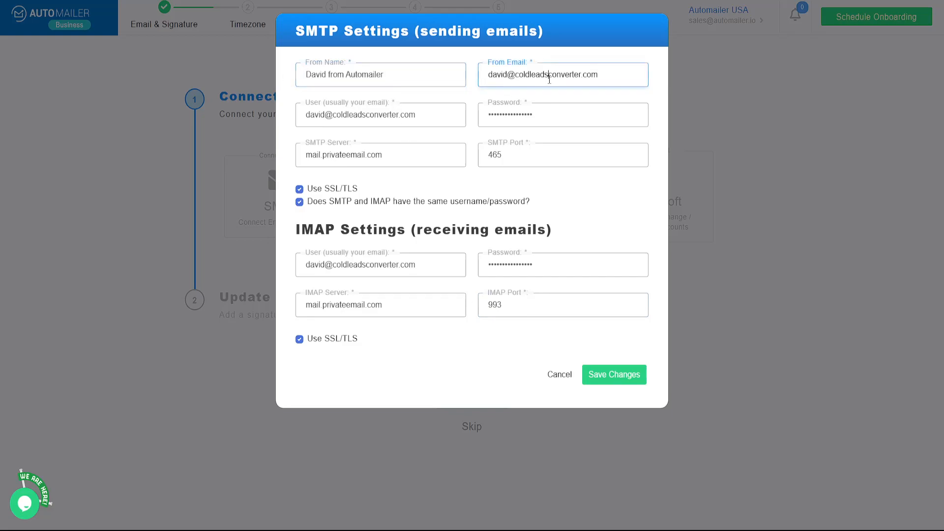
{"action": "left_click", "coordinate": [303, 114]}
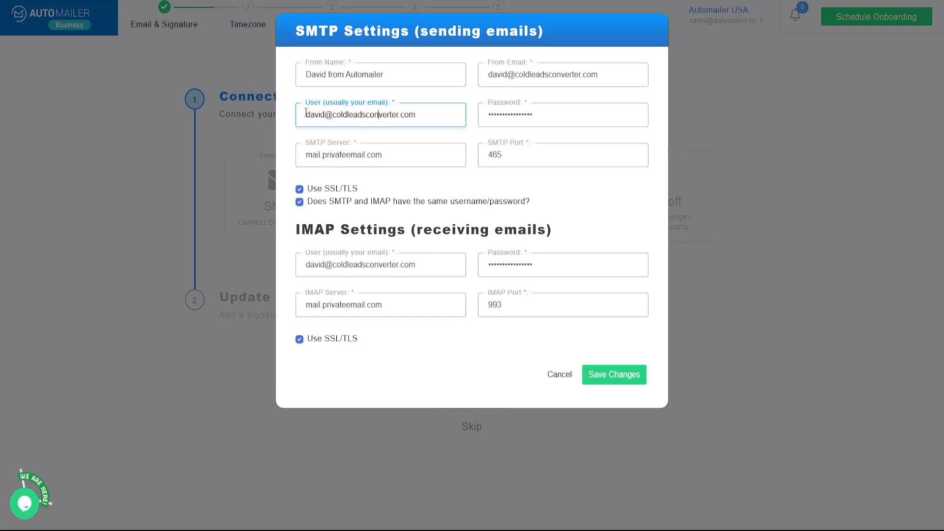
{"action": "left_click_drag", "start_coordinate": [303, 114], "coordinate": [453, 126]}
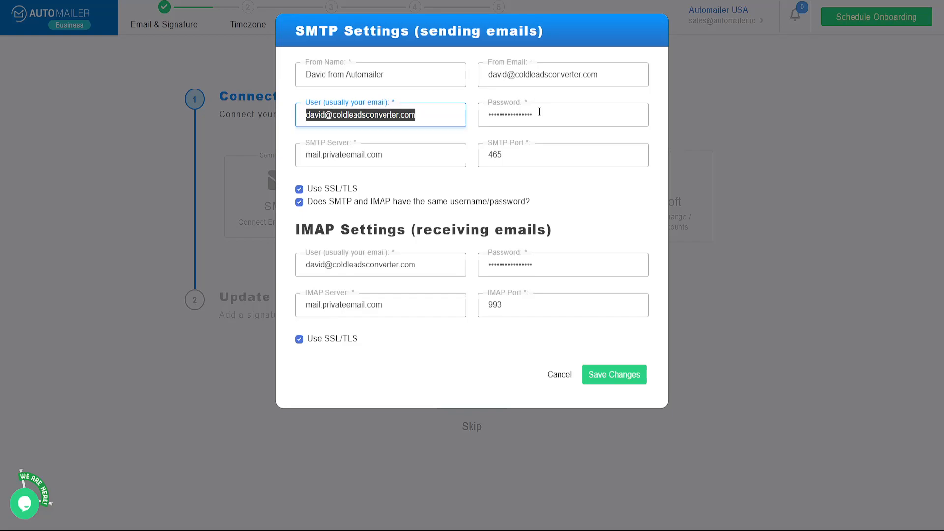
{"action": "left_click", "coordinate": [439, 267]}
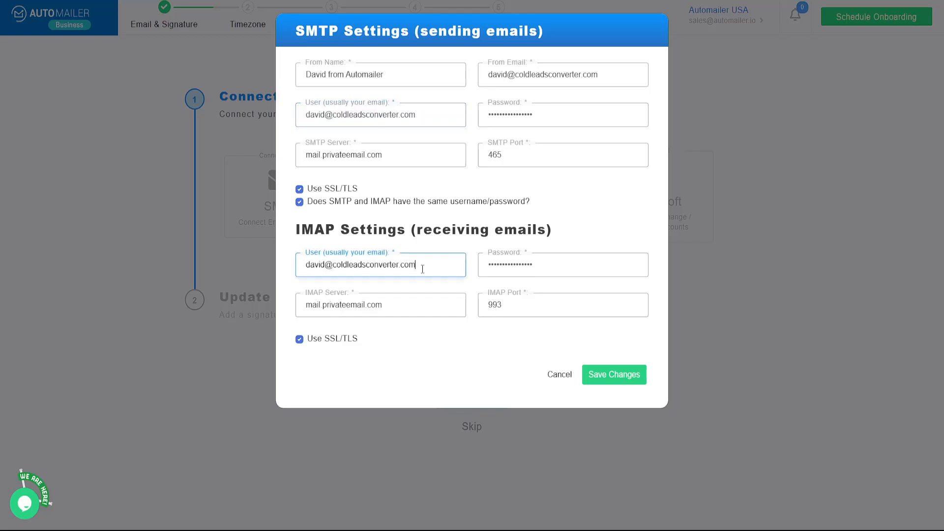
Save the SMTP and IMAP settings and continue to the optional signature.
{"action": "left_click", "coordinate": [613, 378]}
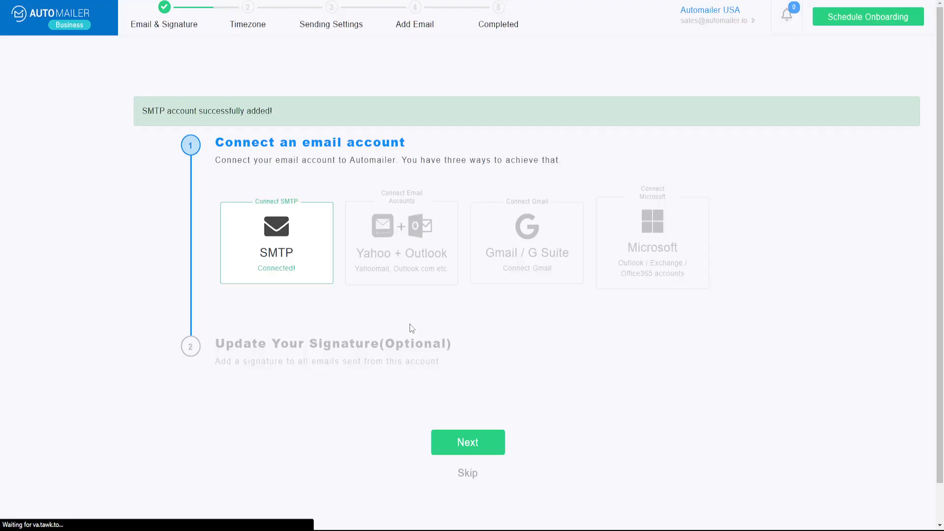
{"action": "scroll", "coordinate": [426, 319], "scroll_direction": "down", "scroll_amount": 1}
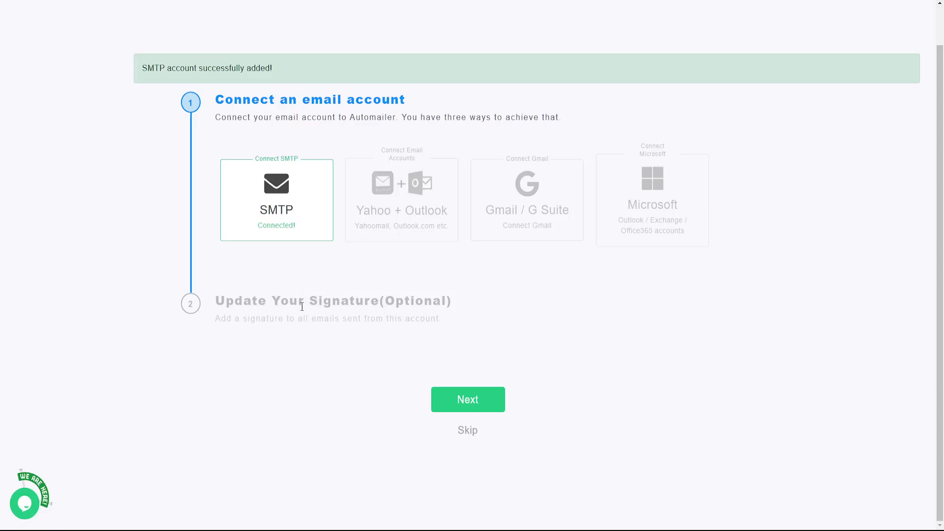
{"action": "left_click", "coordinate": [465, 406]}
Leave the email signature blank and continue to the timezone selection.
{"action": "left_click", "coordinate": [339, 264]}
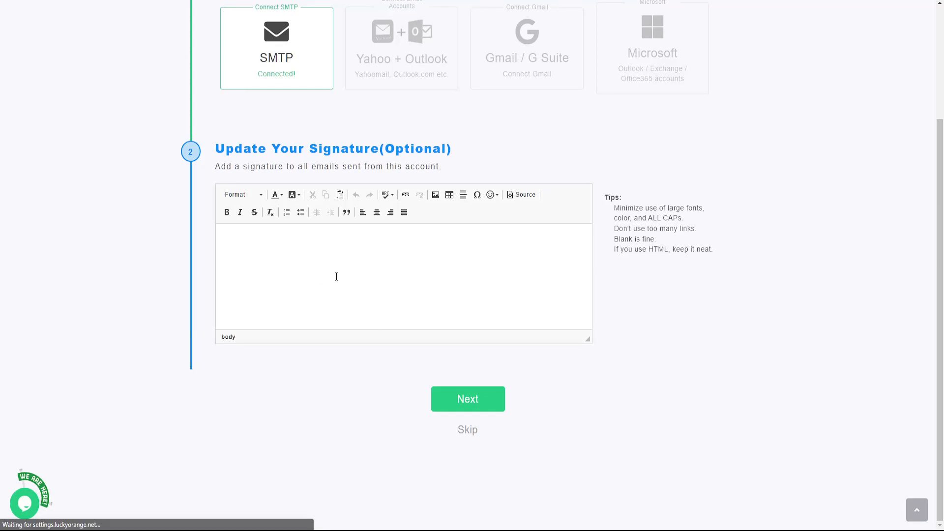
{"action": "scroll", "coordinate": [336, 277], "scroll_direction": "up", "scroll_amount": 2}
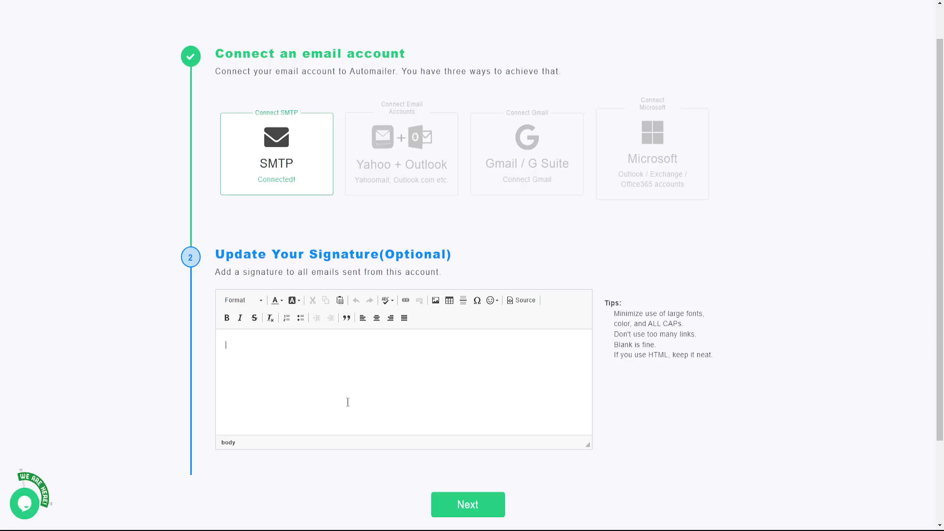
{"action": "scroll", "coordinate": [347, 401], "scroll_direction": "down", "scroll_amount": 2}
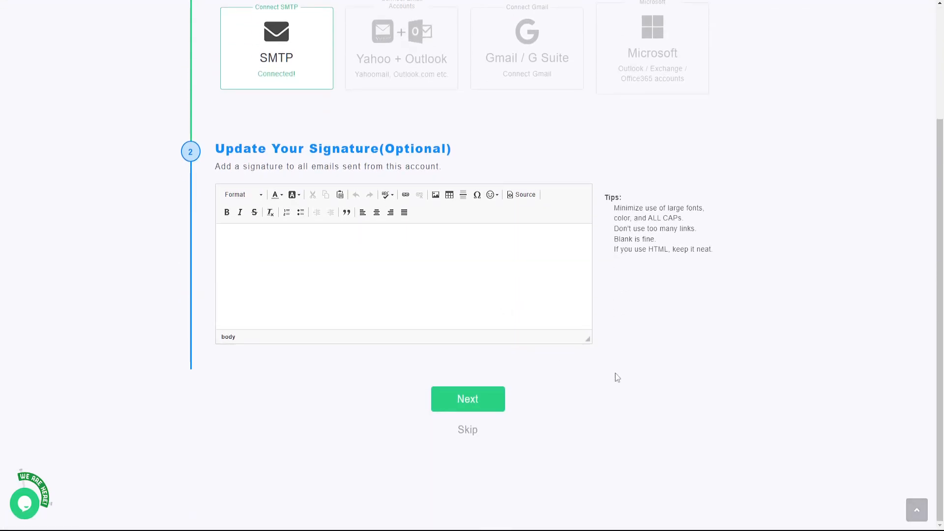
{"action": "left_click", "coordinate": [473, 401]}
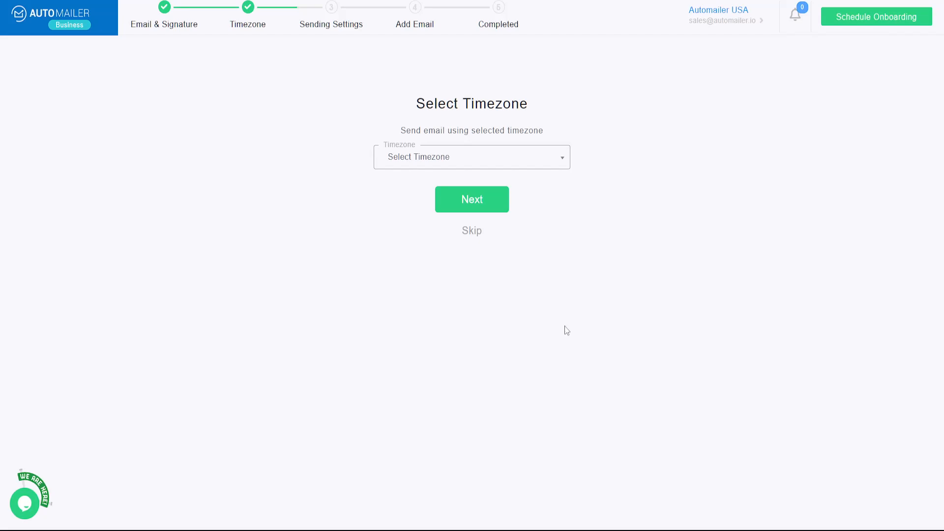
Set the sending timezone to UTC/GMT -06:00 - America/Chicago and continue to the sending settings.
{"action": "left_click", "coordinate": [467, 153]}
{"action": "type", "text": "chi"}
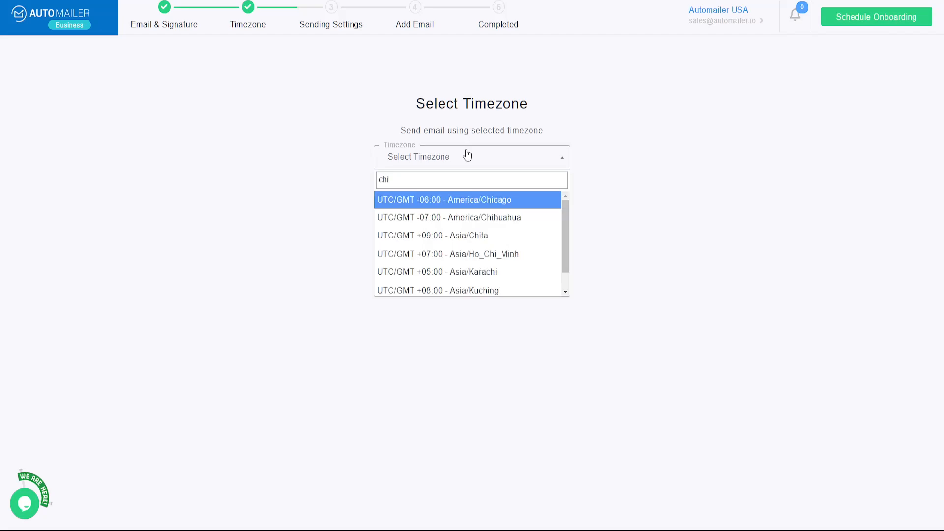
{"action": "left_click", "coordinate": [482, 198]}
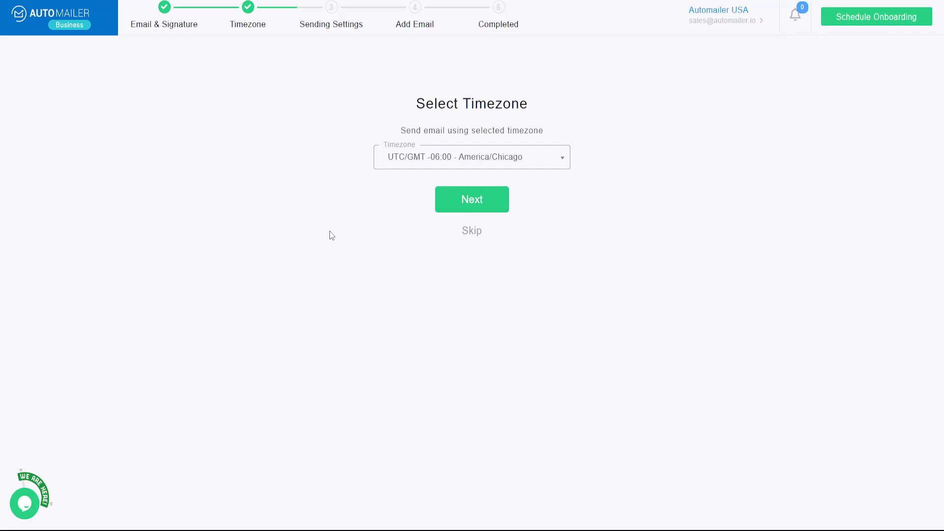
{"action": "left_click", "coordinate": [484, 211]}
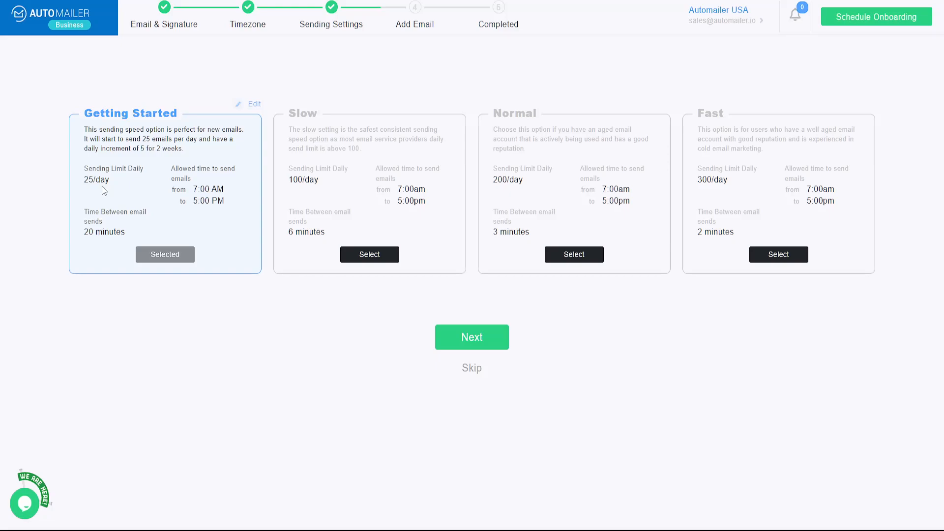
Compare the daily sending limits of the Getting Started, Slow and Fast speed options.
{"action": "left_click_drag", "start_coordinate": [84, 179], "coordinate": [102, 181]}
{"action": "left_click", "coordinate": [123, 185]}
{"action": "left_click_drag", "start_coordinate": [90, 188], "coordinate": [86, 188]}
{"action": "left_click", "coordinate": [119, 187]}
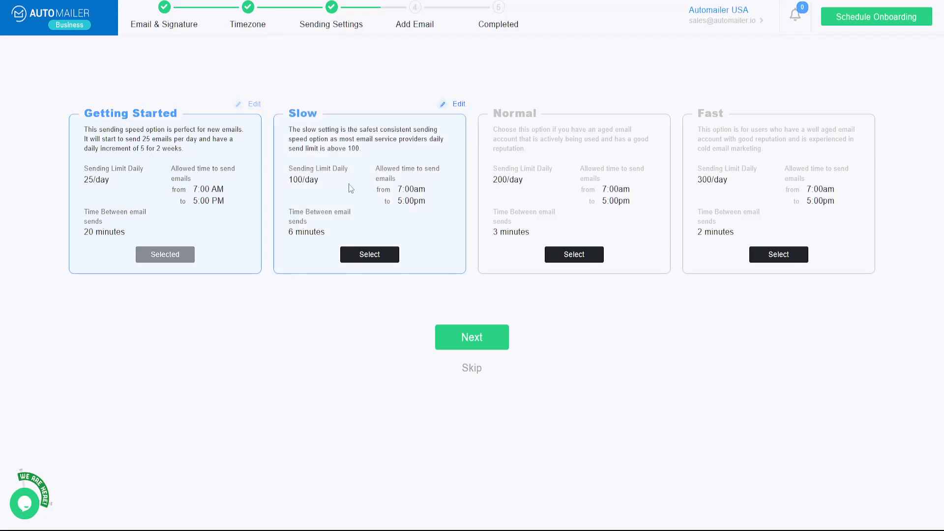
{"action": "left_click_drag", "start_coordinate": [338, 189], "coordinate": [289, 180]}
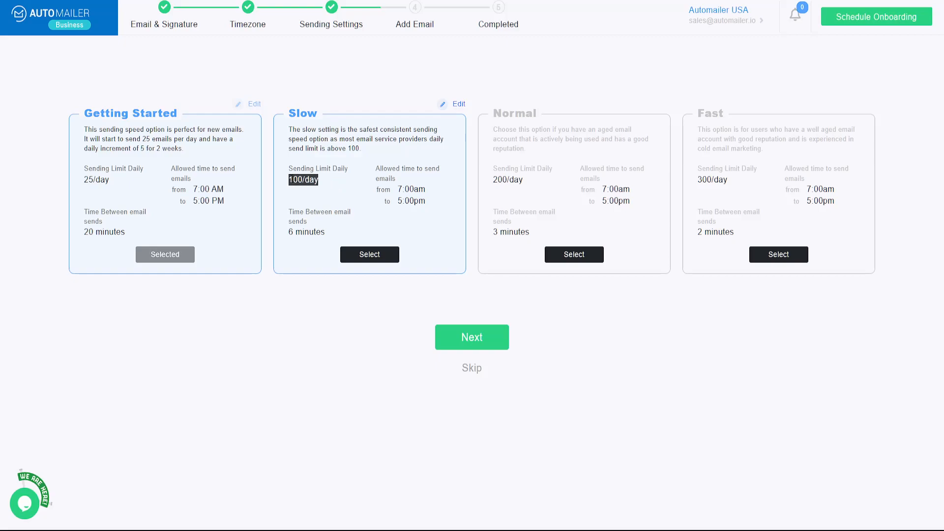
{"action": "left_click", "coordinate": [213, 144]}
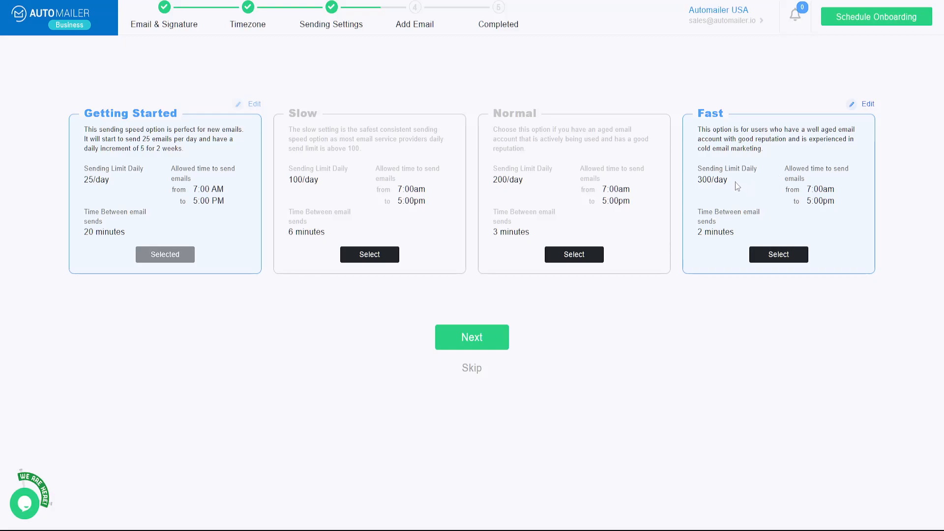
{"action": "left_click_drag", "start_coordinate": [735, 182], "coordinate": [689, 181]}
{"action": "left_click", "coordinate": [171, 178]}
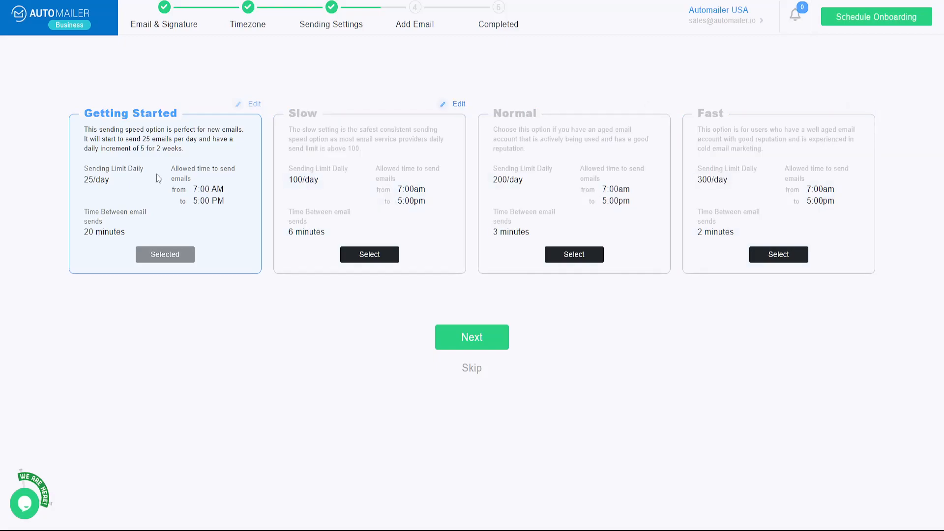
Choose the Slow sending speed, set its sending window from 08:00 AM to 04:00 PM, and continue to the add email stage.
{"action": "left_click", "coordinate": [364, 256]}
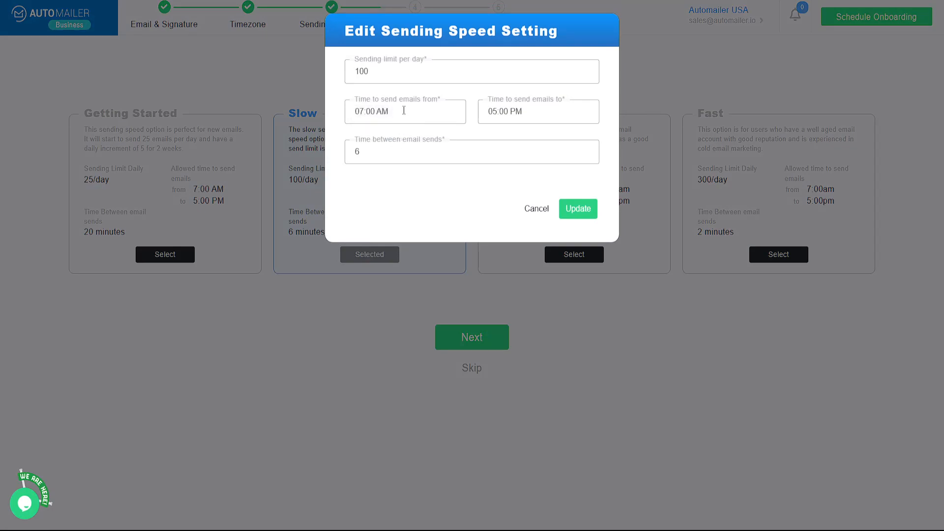
{"action": "left_click", "coordinate": [404, 110]}
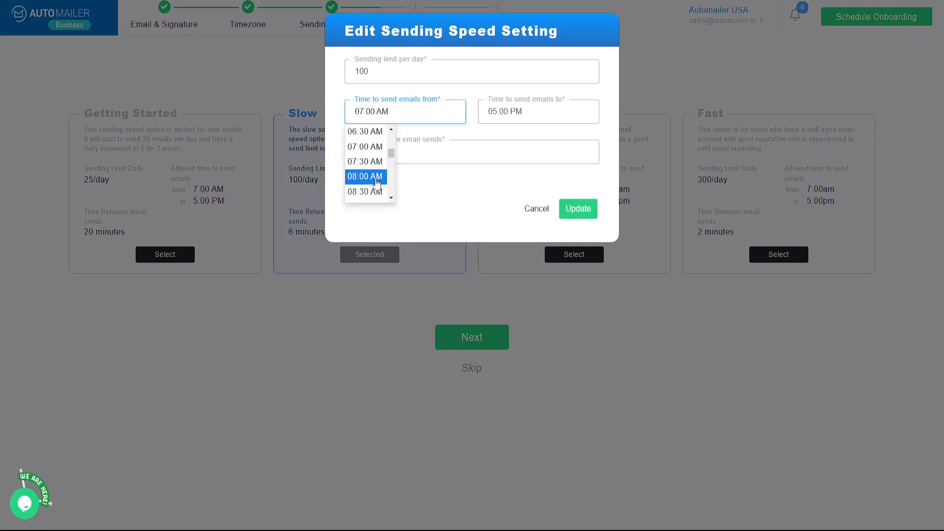
{"action": "left_click", "coordinate": [376, 178]}
{"action": "left_click", "coordinate": [489, 112]}
{"action": "scroll", "coordinate": [499, 172], "scroll_direction": "up", "scroll_amount": 2}
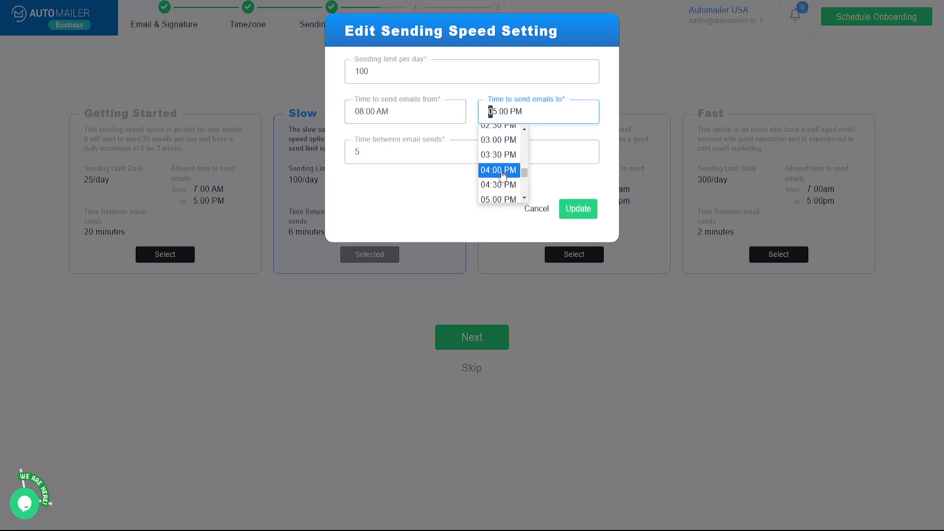
{"action": "left_click", "coordinate": [503, 176]}
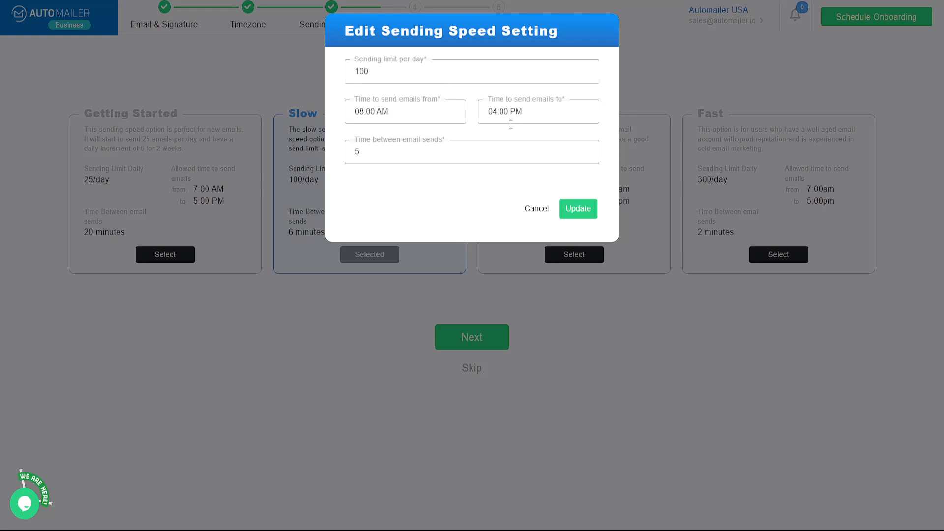
{"action": "left_click", "coordinate": [583, 211]}
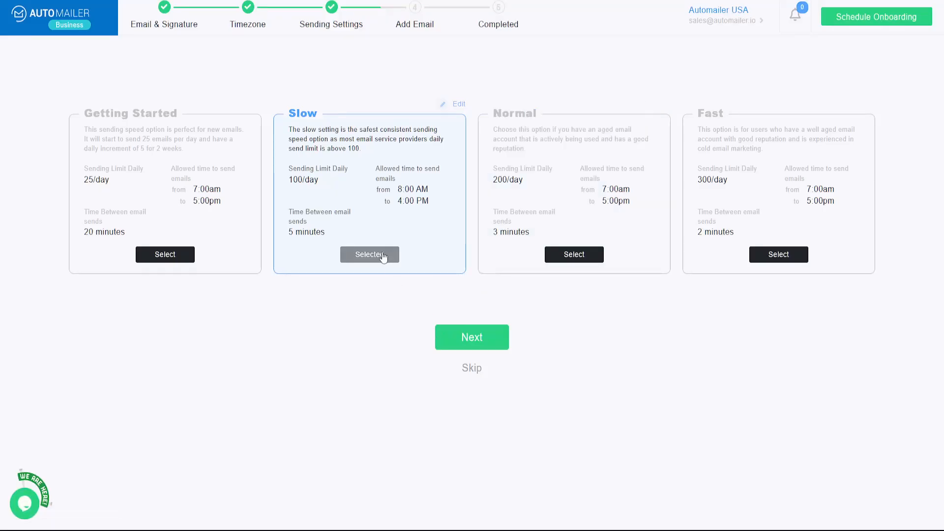
{"action": "left_click", "coordinate": [472, 344]}
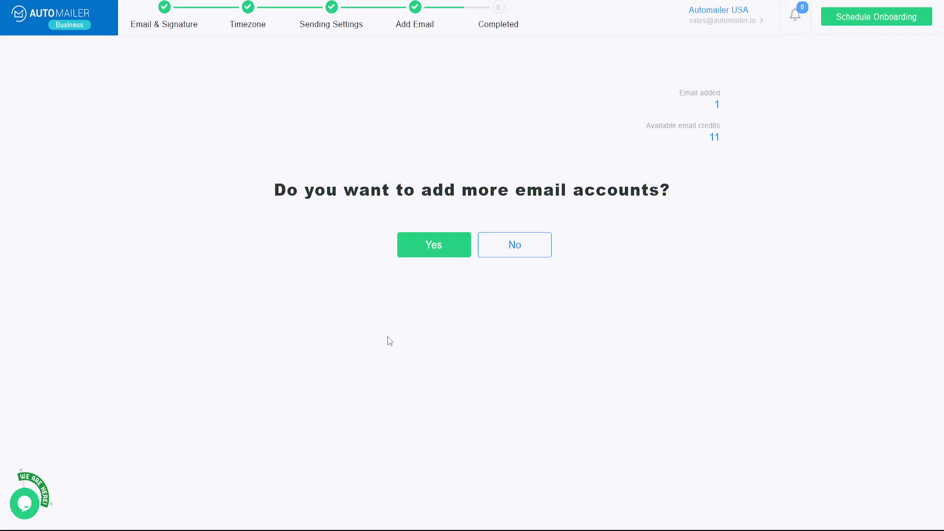
Decline adding more email accounts and complete the onboarding.
{"action": "double_click", "coordinate": [714, 137]}
{"action": "left_click", "coordinate": [539, 248]}
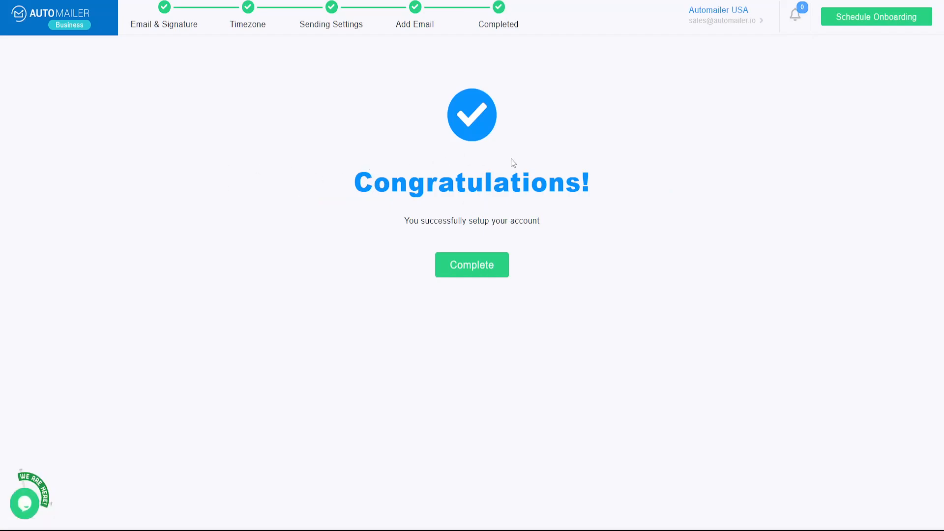
{"action": "left_click", "coordinate": [490, 270]}
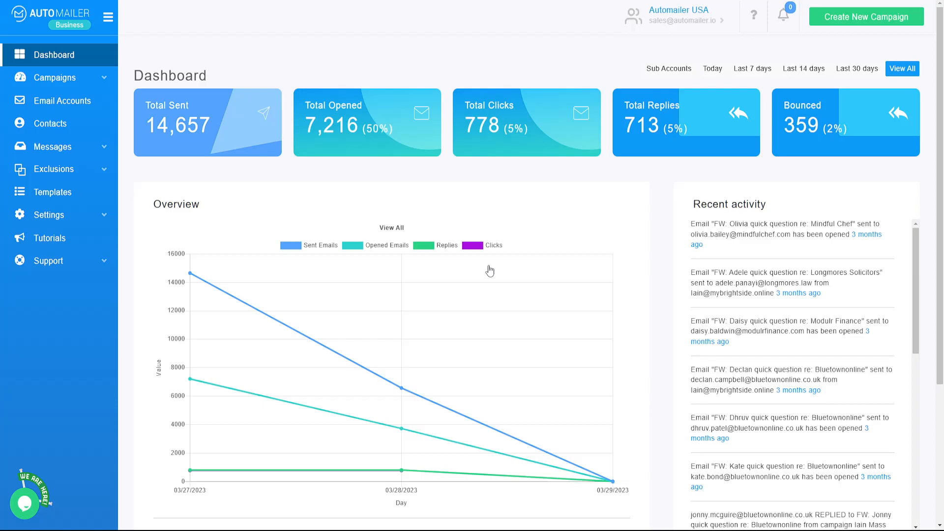
Go to the Email Accounts page, view the connected SMTP account's details, and close them without making changes.
{"action": "left_click", "coordinate": [77, 102]}
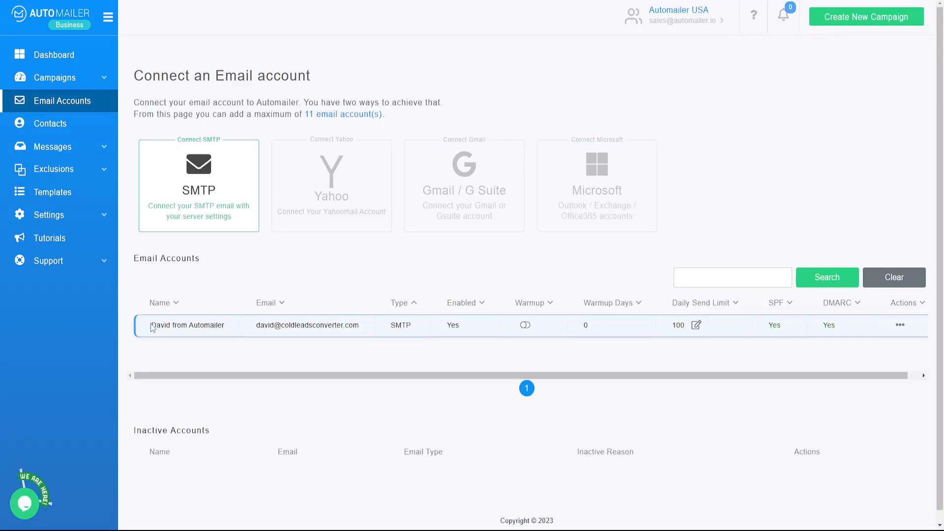
{"action": "left_click", "coordinate": [900, 326]}
{"action": "left_click", "coordinate": [875, 302]}
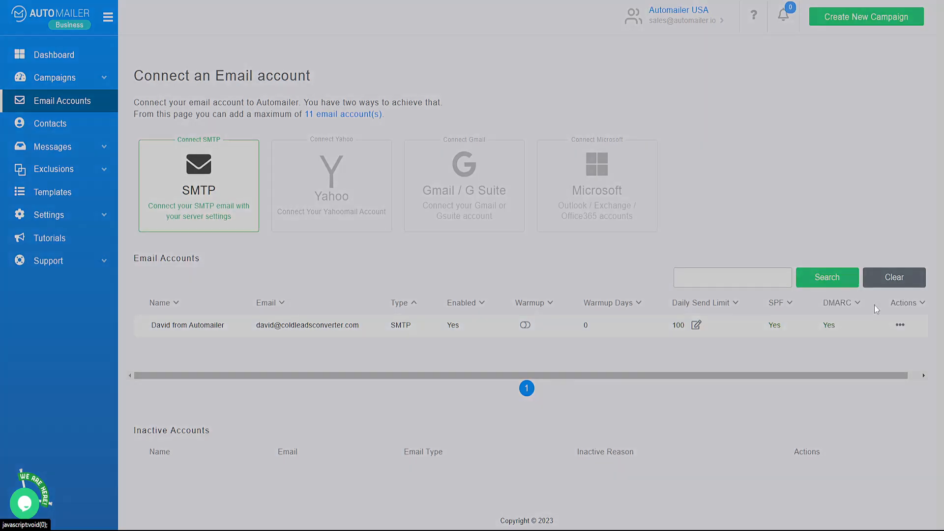
{"action": "scroll", "coordinate": [471, 372], "scroll_direction": "down", "scroll_amount": 5}
{"action": "left_click", "coordinate": [432, 445]}
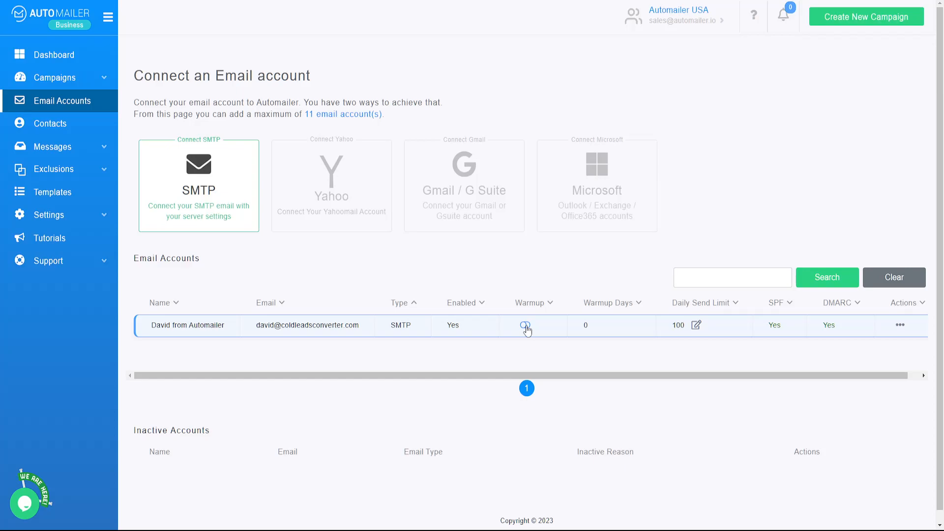
Enable Warmup for the connected SMTP email account and proceed with it.
{"action": "left_click", "coordinate": [526, 327]}
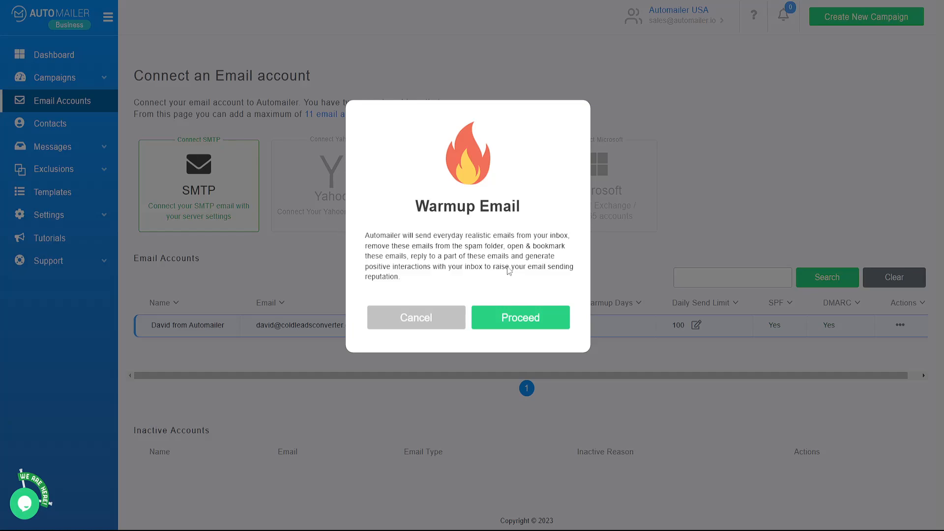
{"action": "left_click", "coordinate": [510, 315]}
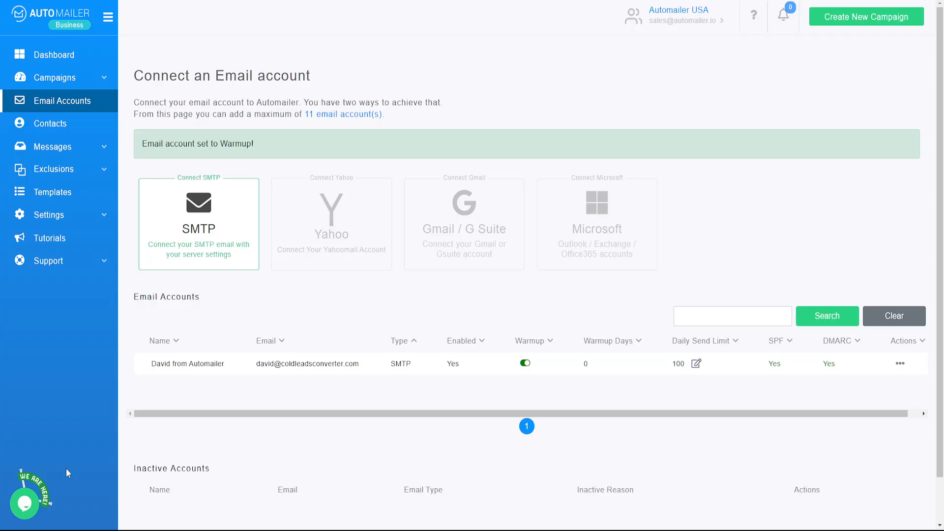
View the Live Chat support form and close it without sending a message.
{"action": "left_click", "coordinate": [25, 504]}
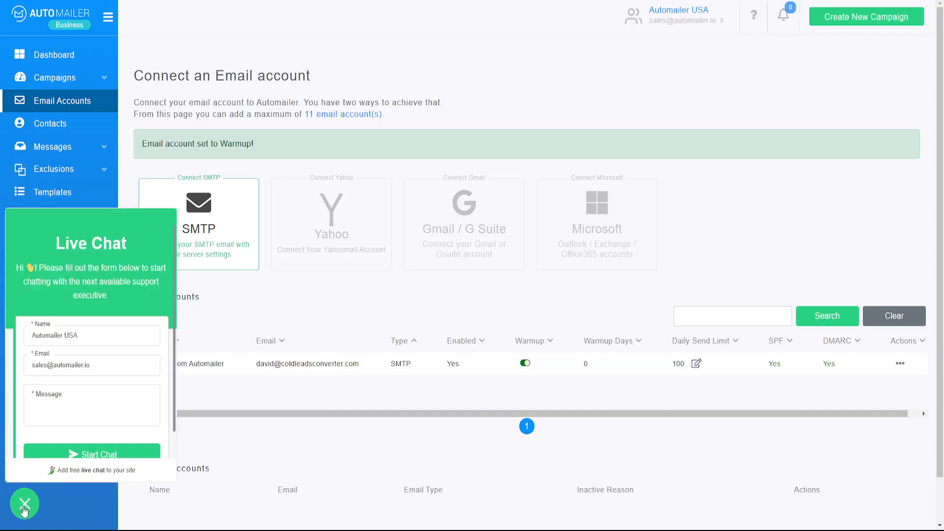
{"action": "left_click", "coordinate": [24, 506]}
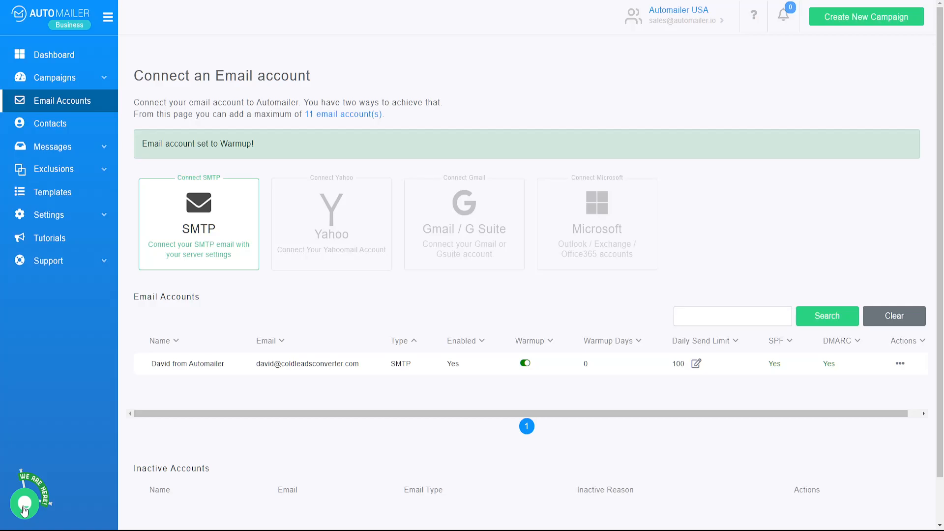